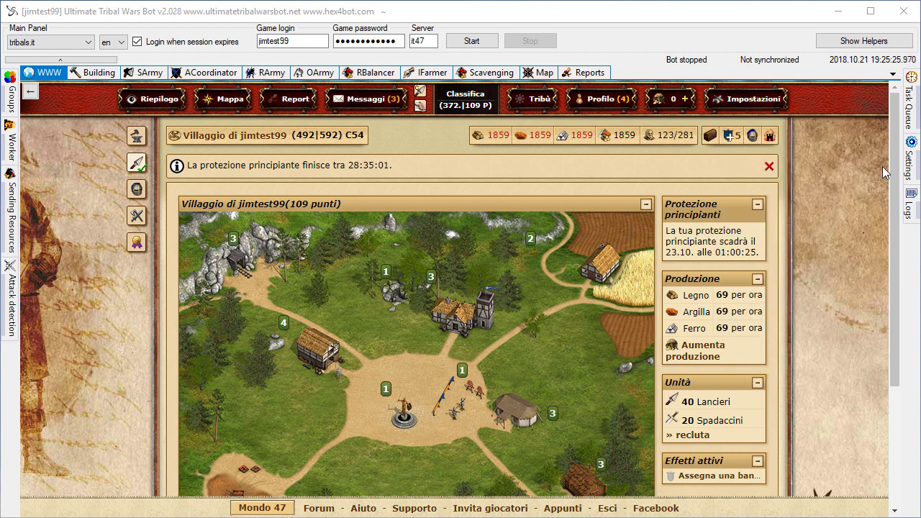
# Review the bot's time synchronization settings and examine the server time at the end of the game's village page
pyautogui.click(911, 162)
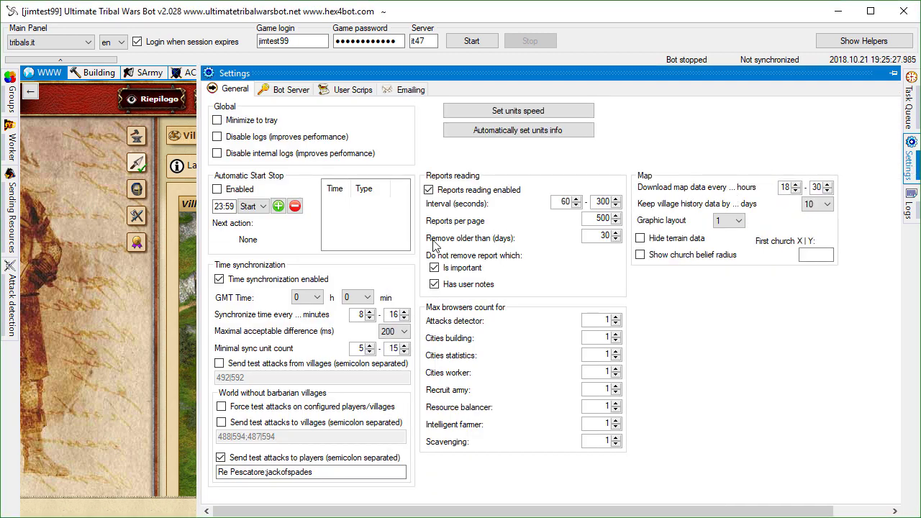
pyautogui.click(234, 281)
pyautogui.click(250, 282)
pyautogui.click(103, 72)
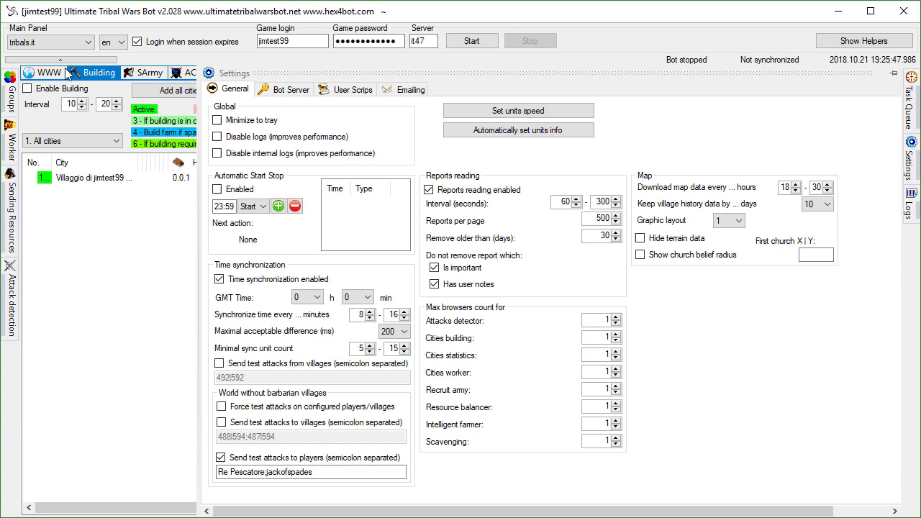
pyautogui.click(56, 73)
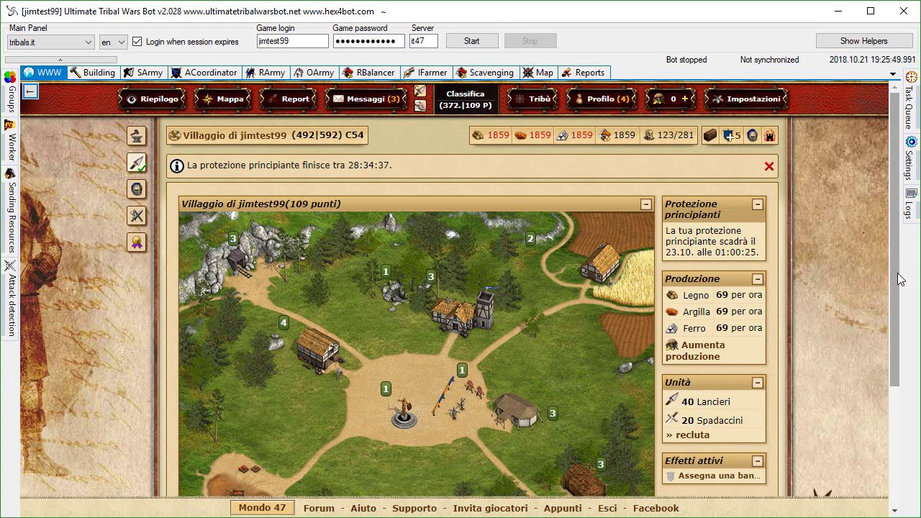
pyautogui.moveTo(898, 273); pyautogui.dragTo(885, 432)
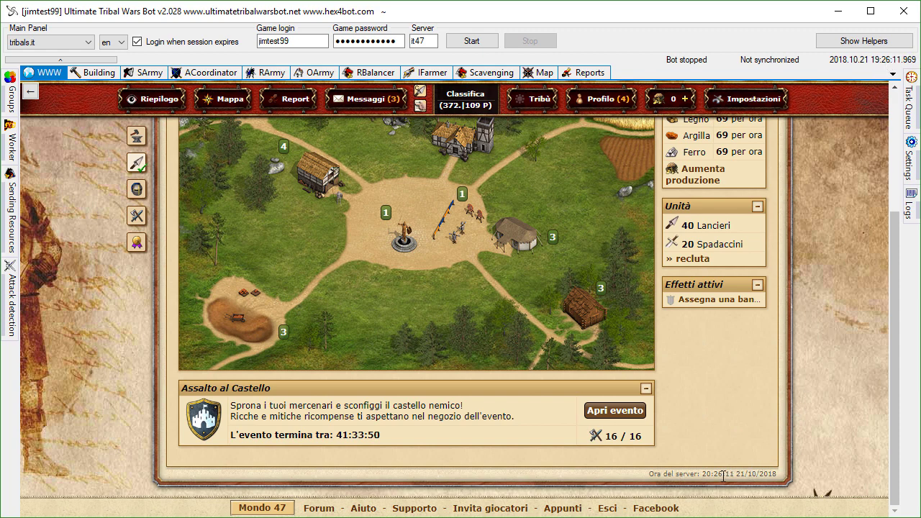
# Set the time synchronization GMT offset to 1 h and 0 min
pyautogui.click(910, 160)
pyautogui.click(320, 298)
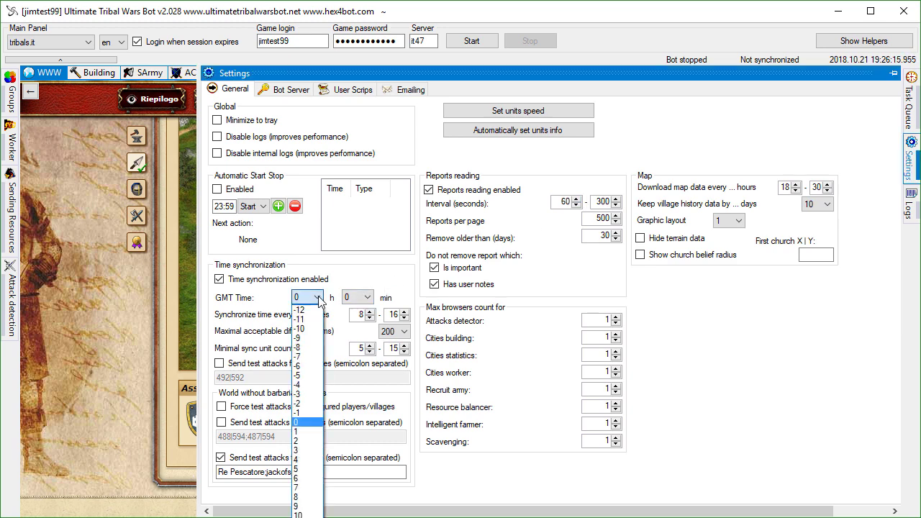
pyautogui.click(306, 429)
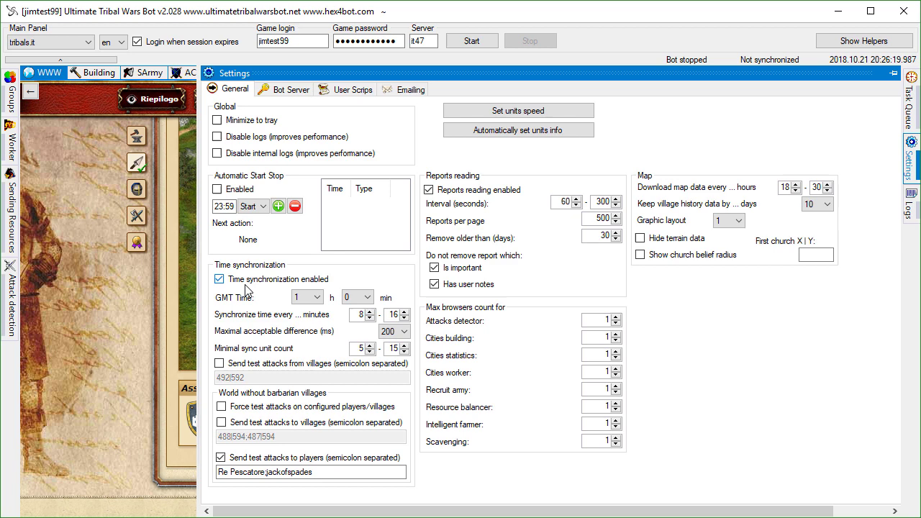
pyautogui.click(366, 300)
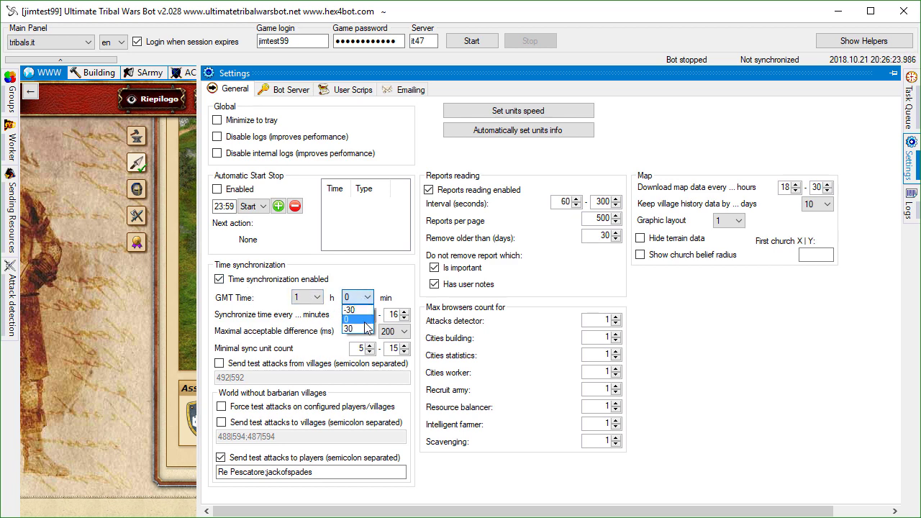
pyautogui.click(365, 321)
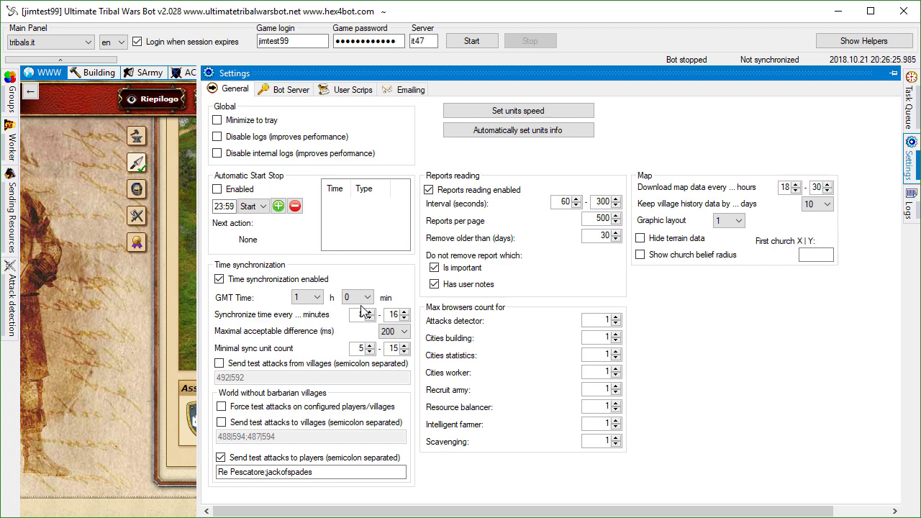
pyautogui.click(359, 303)
pyautogui.click(357, 302)
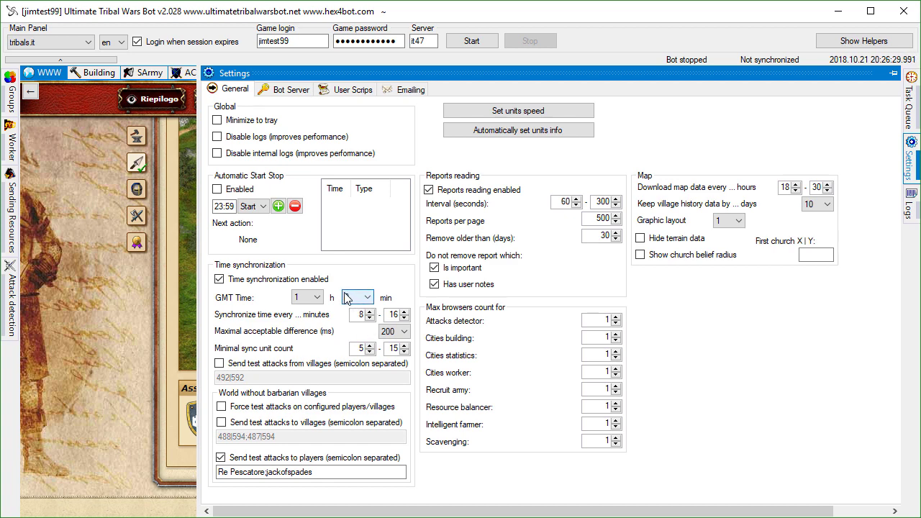
# Switch the GMT hour offset to 0 and back to 1
pyautogui.click(306, 298)
pyautogui.click(303, 423)
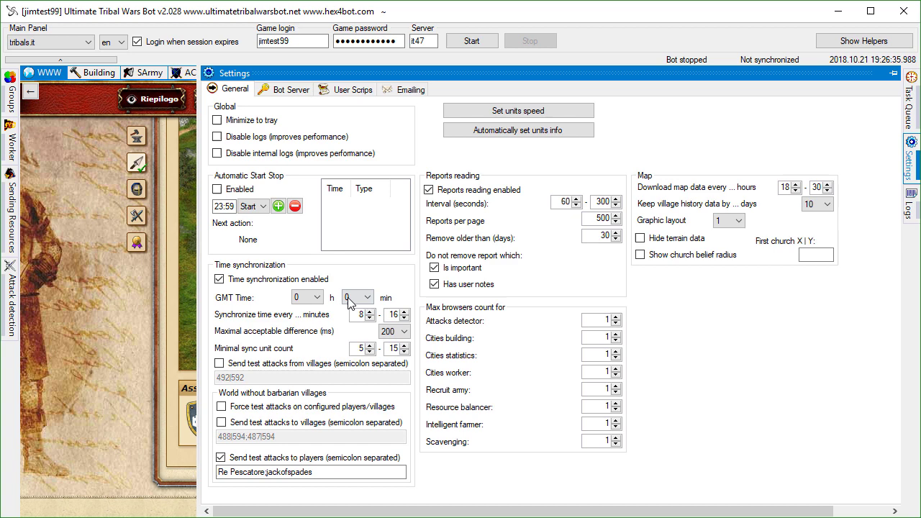
pyautogui.click(308, 298)
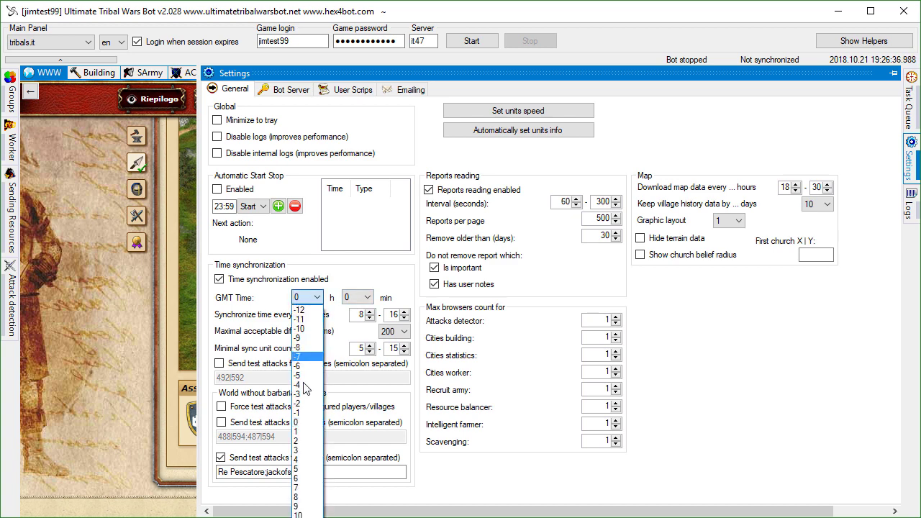
pyautogui.click(303, 433)
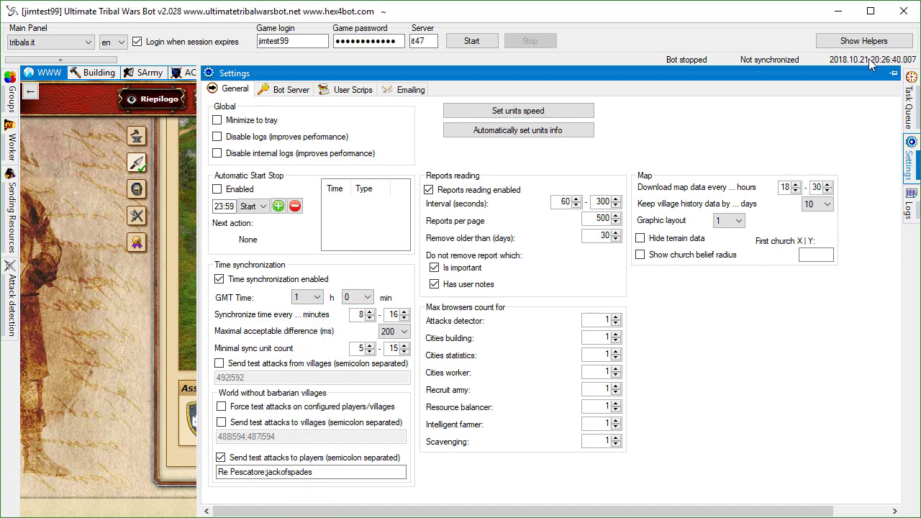
# Compare the server time on the game's village page with the bot's clock
pyautogui.click(81, 73)
pyautogui.click(62, 73)
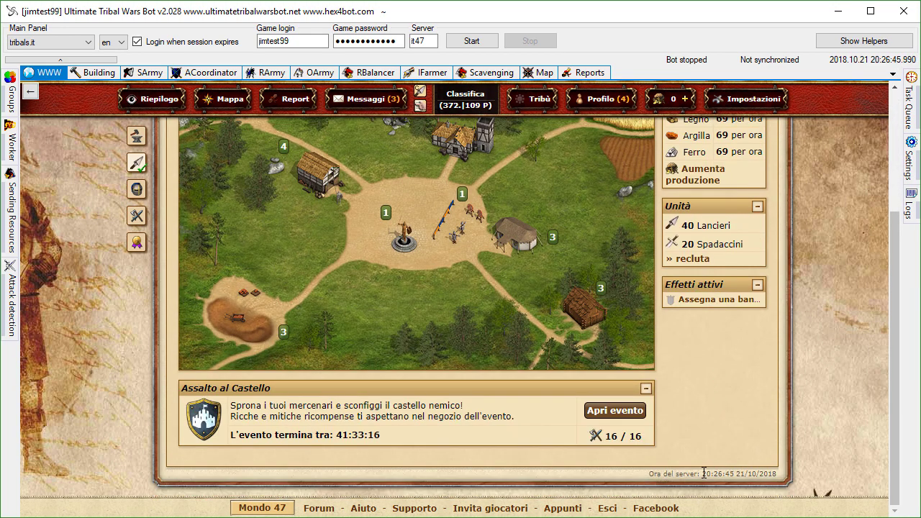
pyautogui.moveTo(702, 474); pyautogui.dragTo(717, 474)
pyautogui.scroll(3, 771, 334)
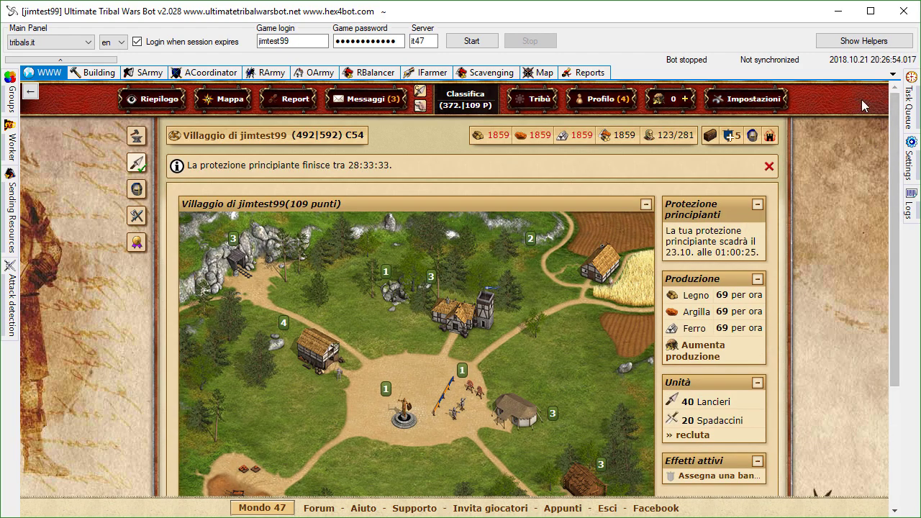
pyautogui.scroll(-3, 841, 200)
pyautogui.scroll(2, 838, 203)
pyautogui.scroll(1, 839, 203)
pyautogui.click(910, 161)
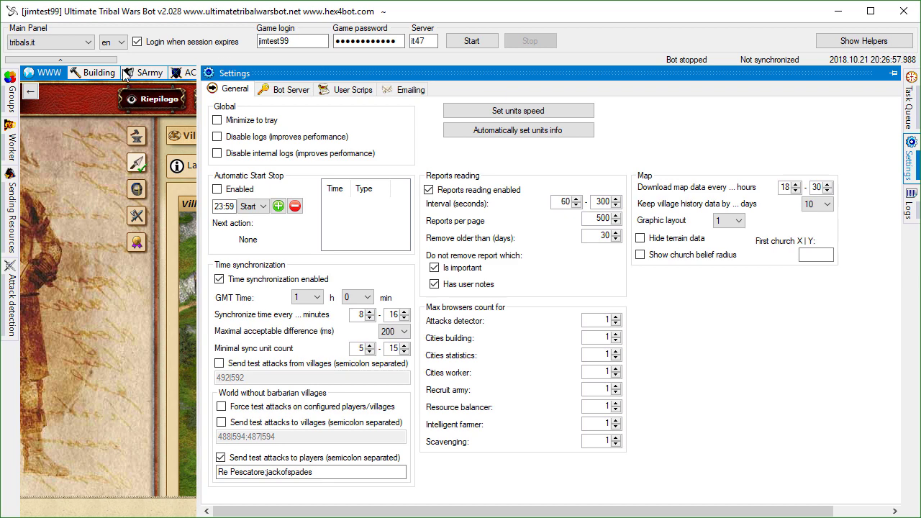
pyautogui.click(99, 72)
pyautogui.click(49, 72)
pyautogui.moveTo(748, 99)
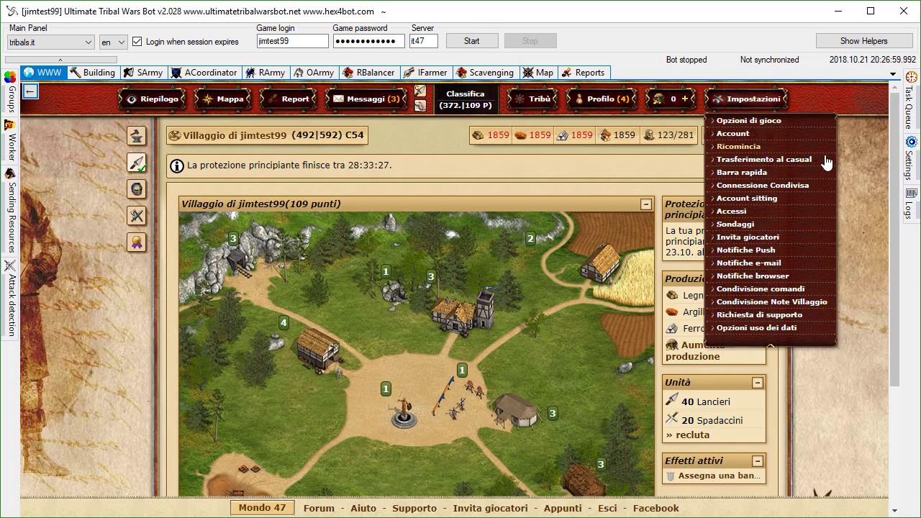
# Review the maximal acceptable difference choices and the minimal sync unit count range in the time synchronization settings
pyautogui.click(909, 164)
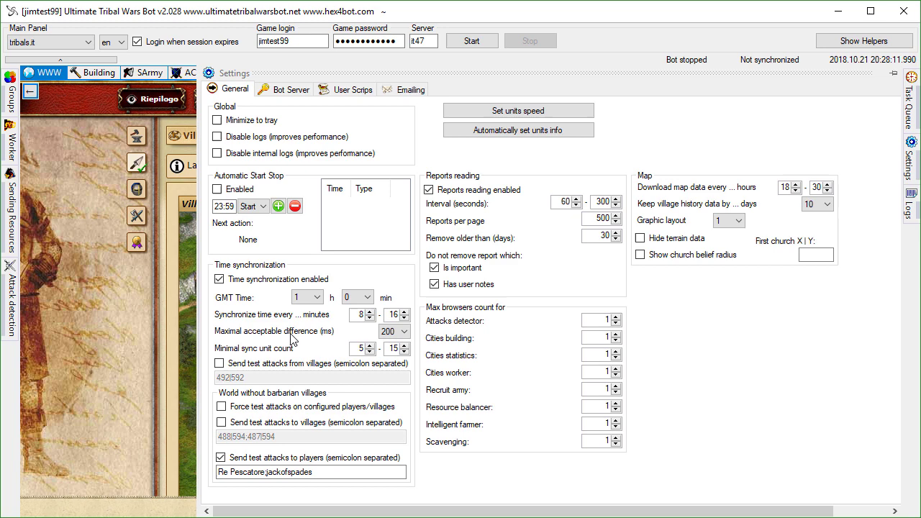
pyautogui.click(308, 339)
pyautogui.click(394, 332)
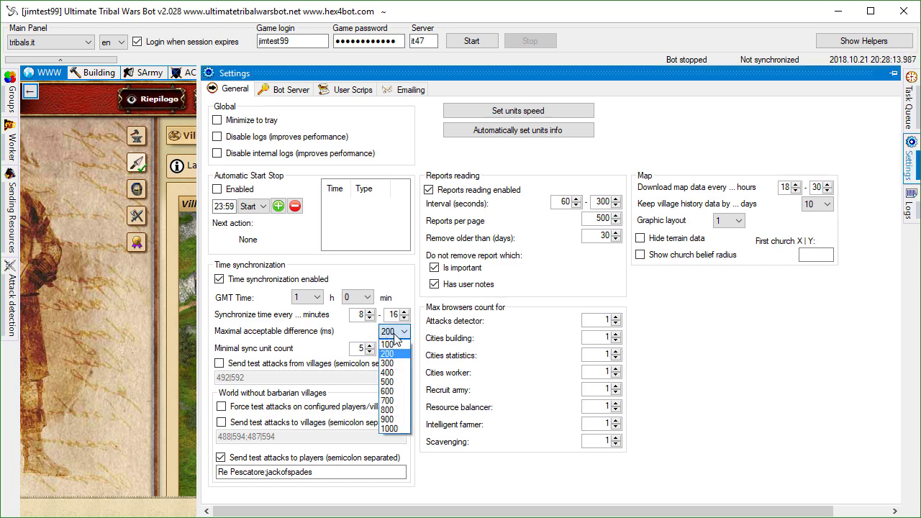
pyautogui.click(394, 334)
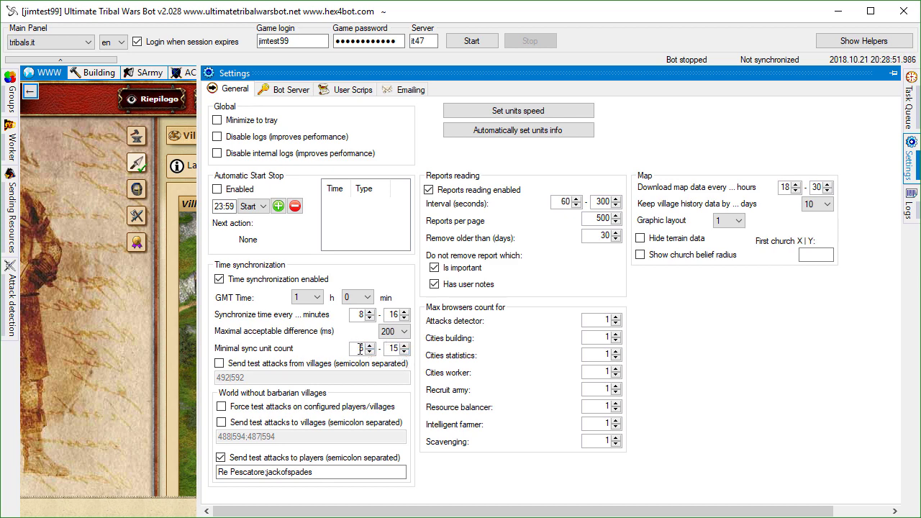
pyautogui.doubleClick(395, 348)
pyautogui.click(362, 350)
# Show the building city list and widen its City column to reveal the village's full name and coordinates
pyautogui.click(96, 73)
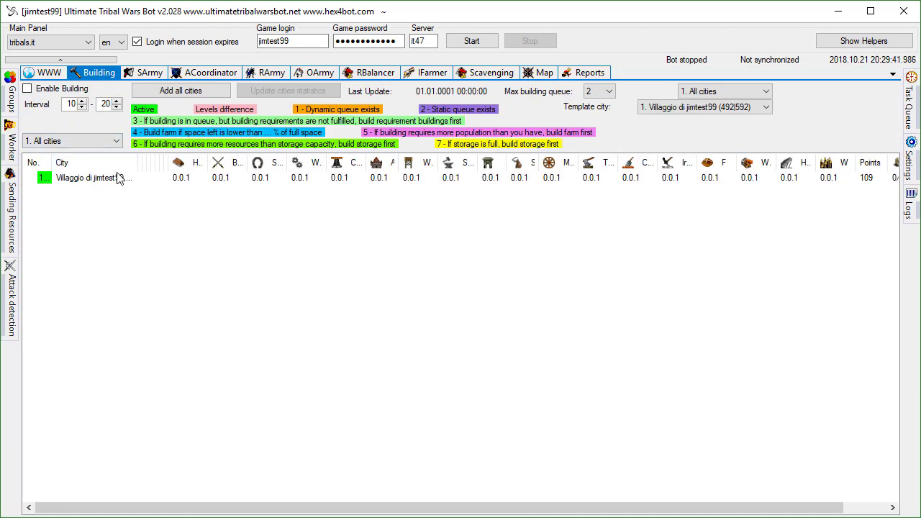
pyautogui.moveTo(139, 164); pyautogui.dragTo(188, 163)
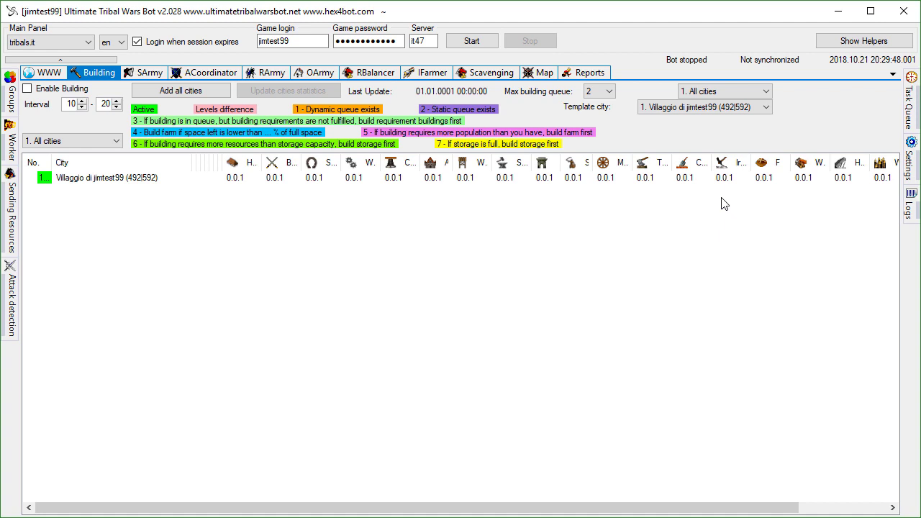
# Enable sending test attacks from specific villages and extend the list to 492|592;111|222;333|444
pyautogui.moveTo(913, 169)
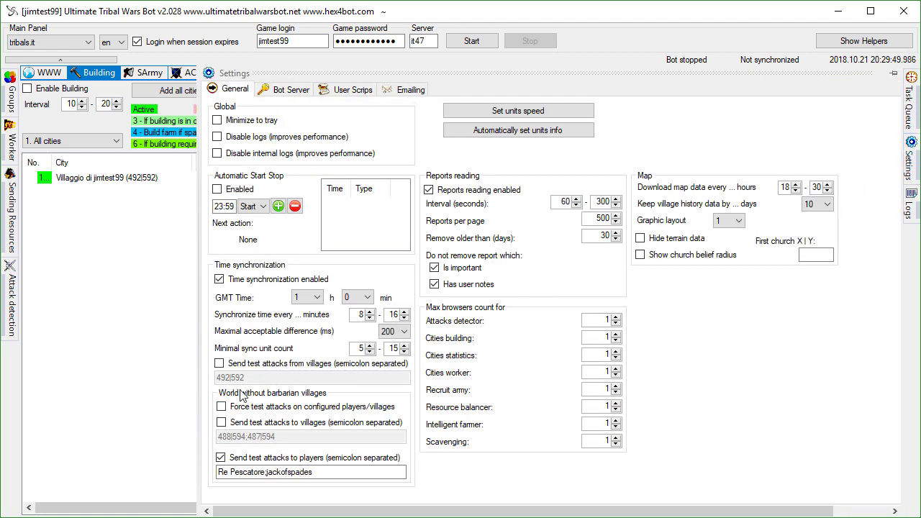
pyautogui.click(218, 364)
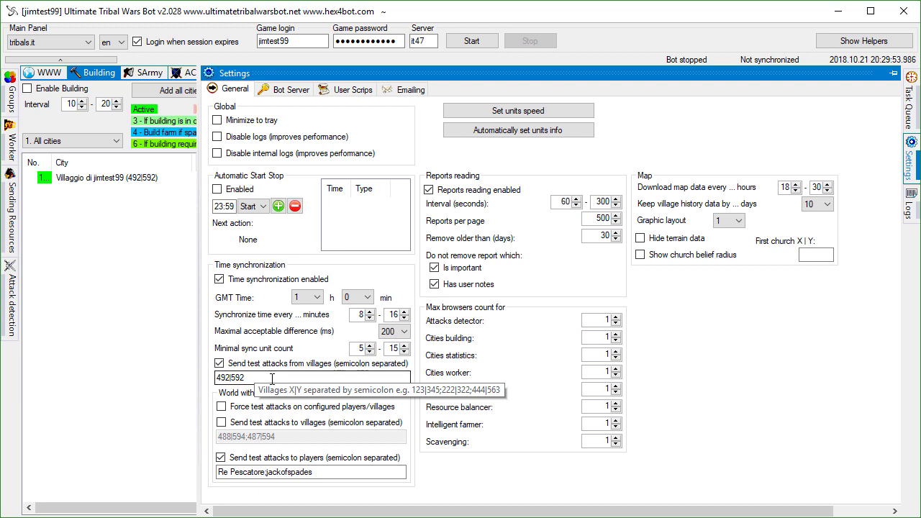
pyautogui.click(272, 378)
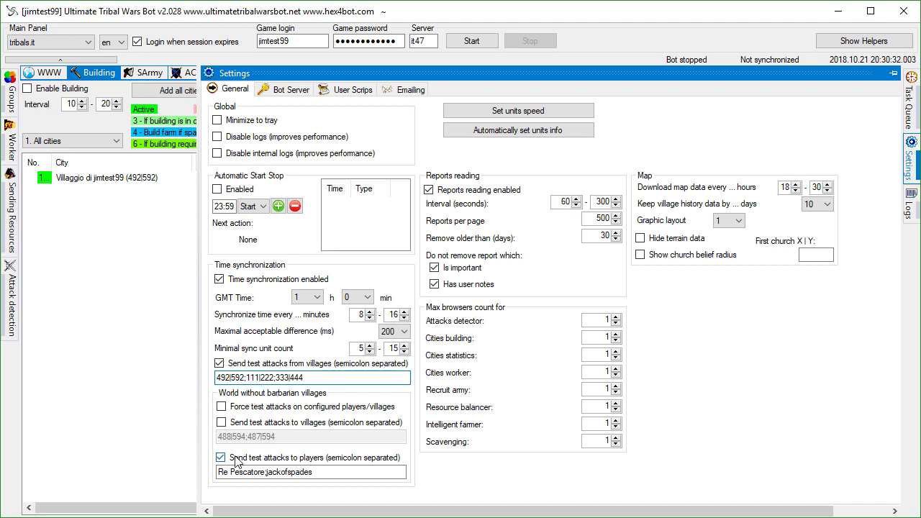
# Remove 111|222 and 333|444 from the test attack source villages and disable sending test attacks from specific villages
pyautogui.press('BackSpace')
pyautogui.press('BackSpace')
pyautogui.press('BackSpace')
pyautogui.press('BackSpace')
pyautogui.press('BackSpace')
pyautogui.press('BackSpace')
pyautogui.press('BackSpace')
pyautogui.press('BackSpace')
pyautogui.press('BackSpace')
pyautogui.press('BackSpace')
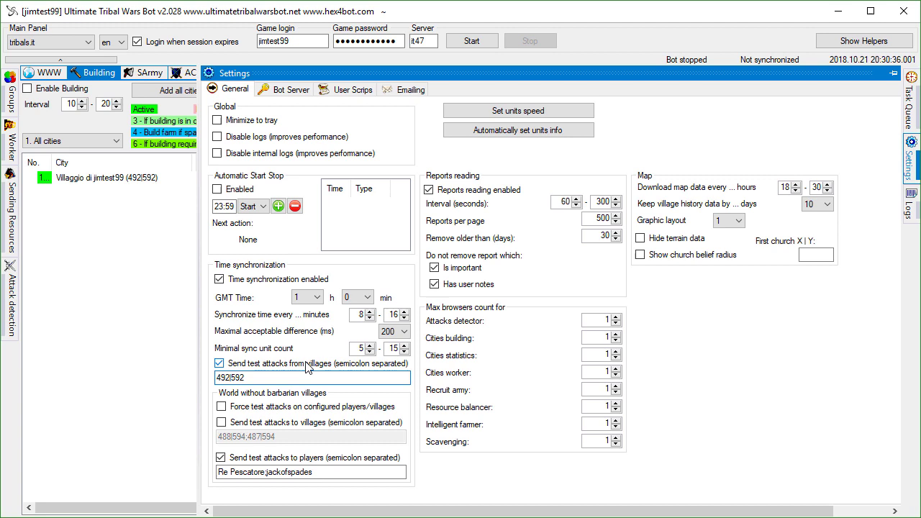
pyautogui.click(308, 367)
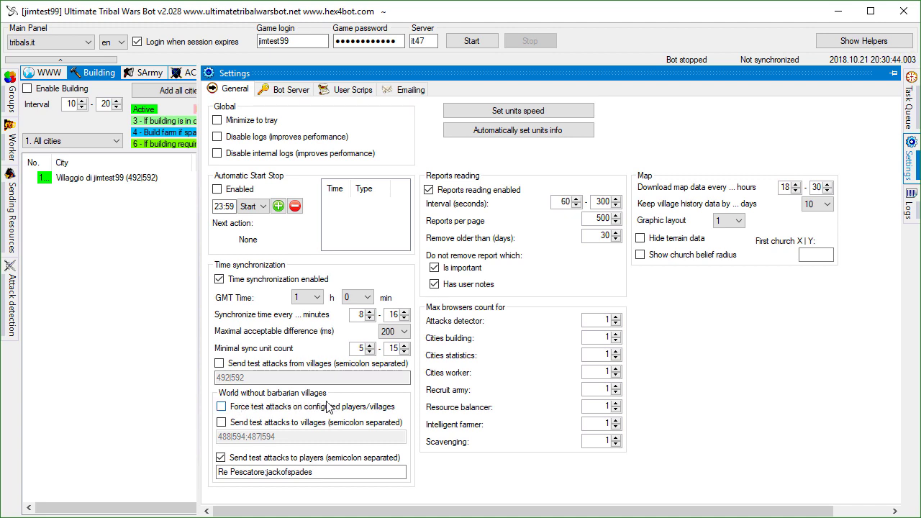
# Open the in-game map and examine the villages across continents 54, 55 and 45 using the minimap
pyautogui.click(57, 73)
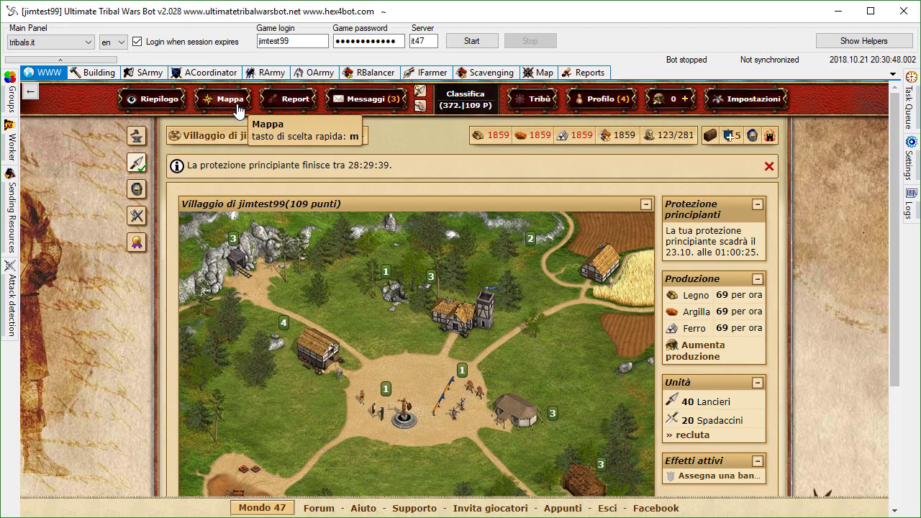
pyautogui.click(237, 107)
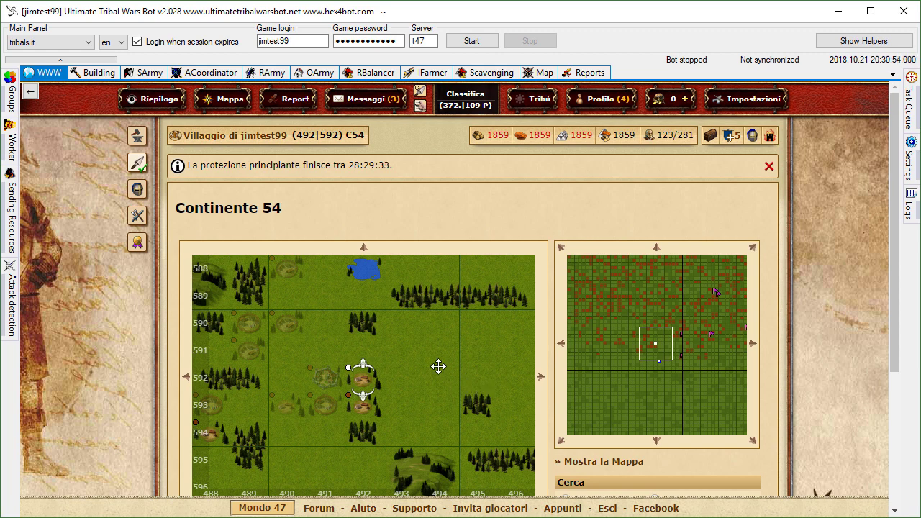
pyautogui.moveTo(642, 344); pyautogui.dragTo(596, 335)
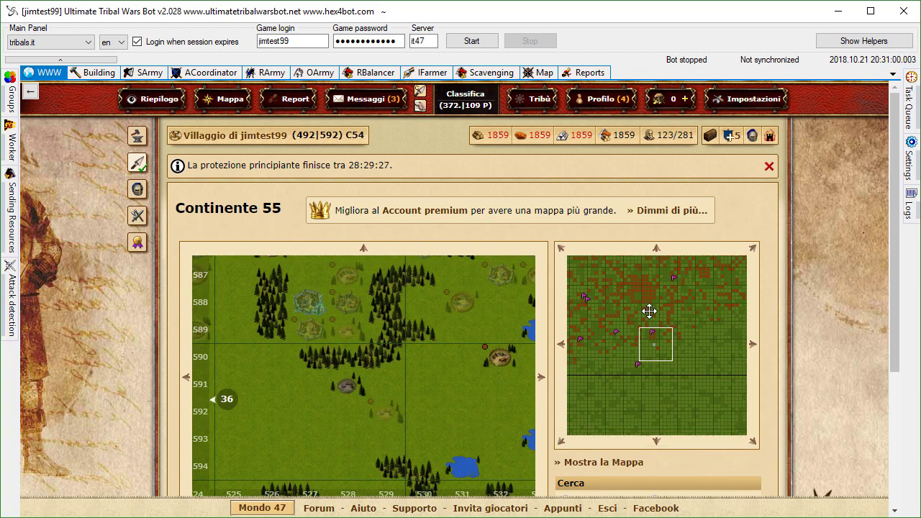
pyautogui.moveTo(650, 310); pyautogui.dragTo(656, 388)
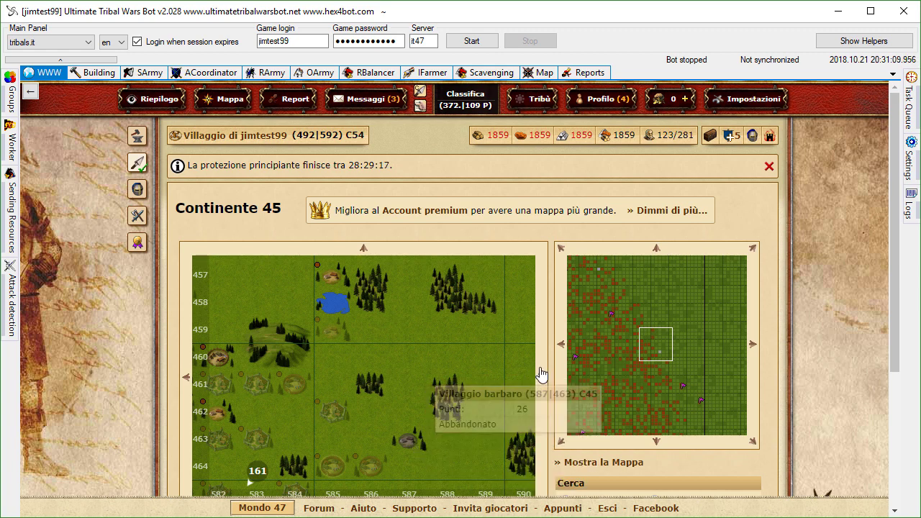
pyautogui.moveTo(621, 360)
pyautogui.mouseDown()
pyautogui.moveTo(643, 362)
pyautogui.moveTo(664, 402)
pyautogui.moveTo(658, 319)
pyautogui.moveTo(623, 379)
pyautogui.moveTo(664, 298)
pyautogui.mouseUp()
pyautogui.moveTo(366, 376)
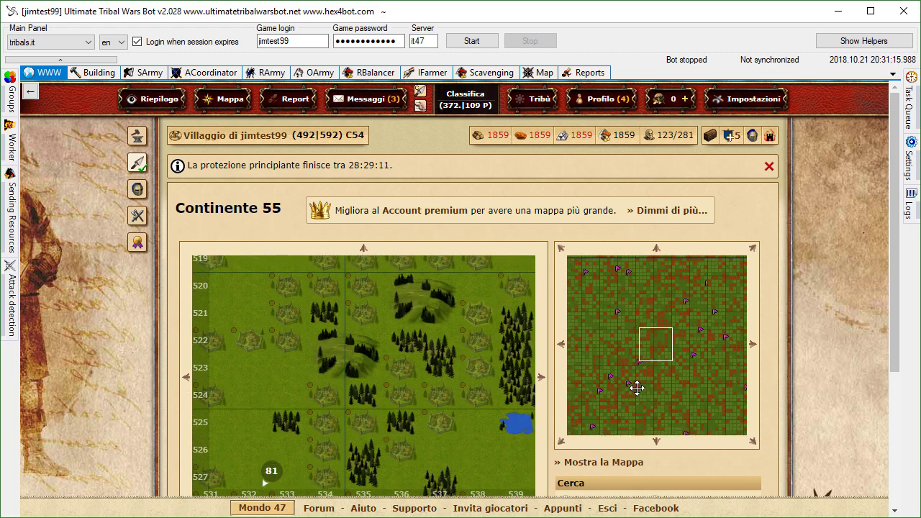
pyautogui.moveTo(638, 386); pyautogui.dragTo(670, 321)
pyautogui.moveTo(632, 382); pyautogui.dragTo(664, 324)
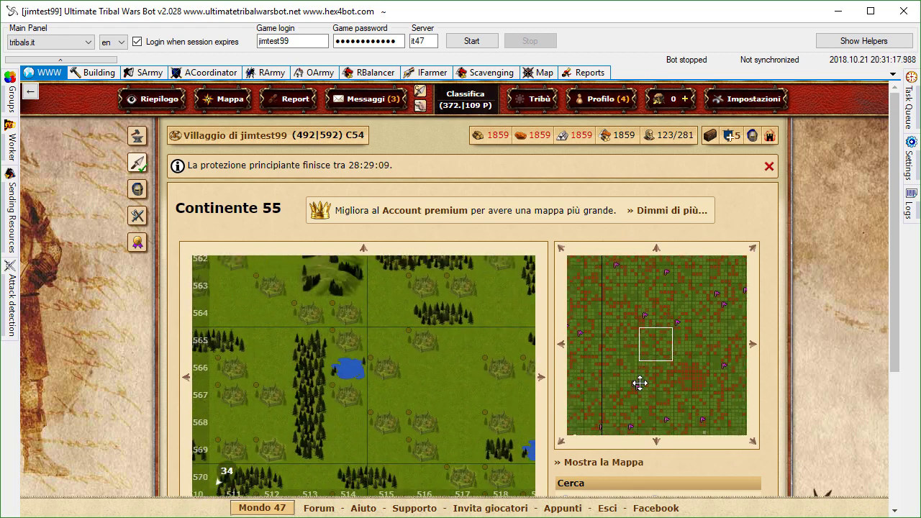
pyautogui.moveTo(640, 382); pyautogui.dragTo(689, 325)
pyautogui.moveTo(650, 380); pyautogui.dragTo(677, 353)
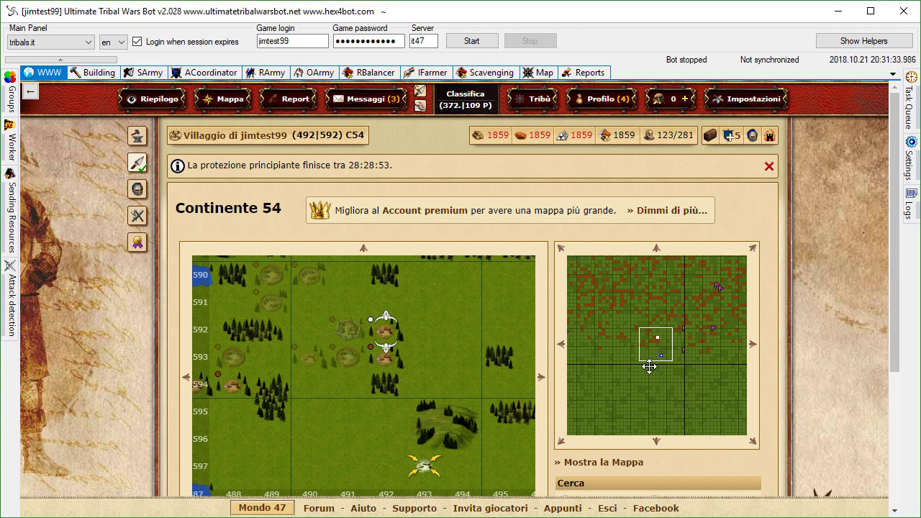
pyautogui.click(651, 321)
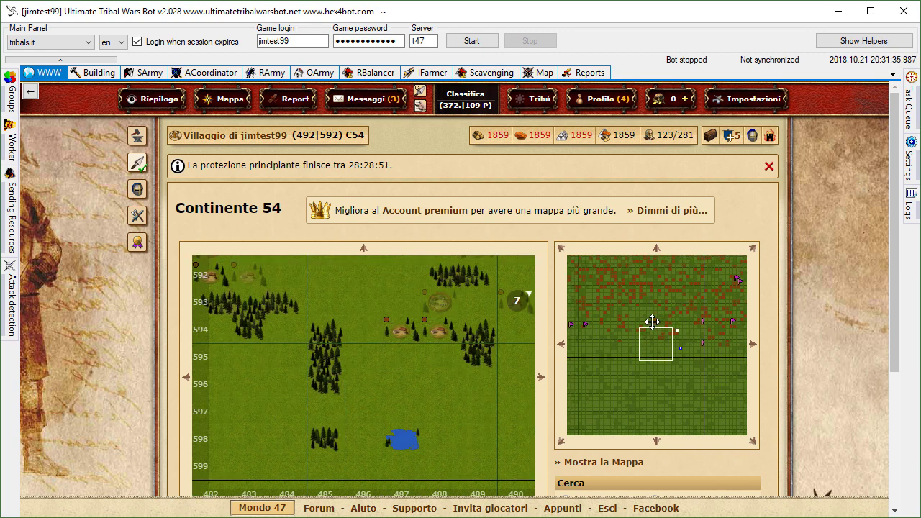
pyautogui.moveTo(652, 322); pyautogui.dragTo(626, 329)
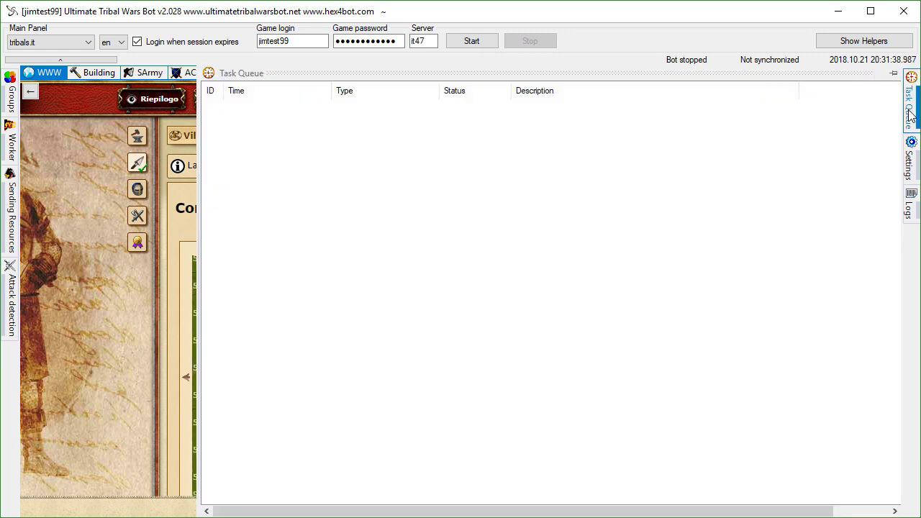
# Force test attacks on configured players/villages and enable sending test attacks to villages 488|594;487|594
pyautogui.click(911, 160)
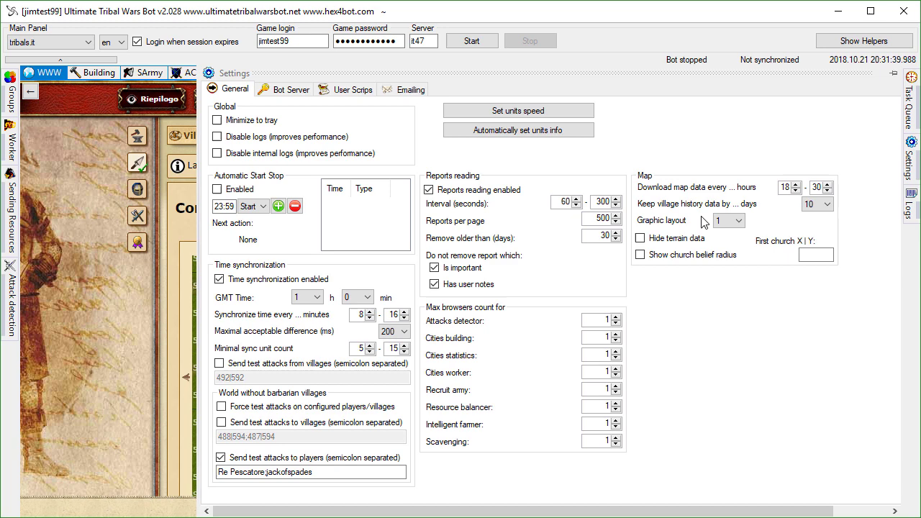
pyautogui.click(260, 411)
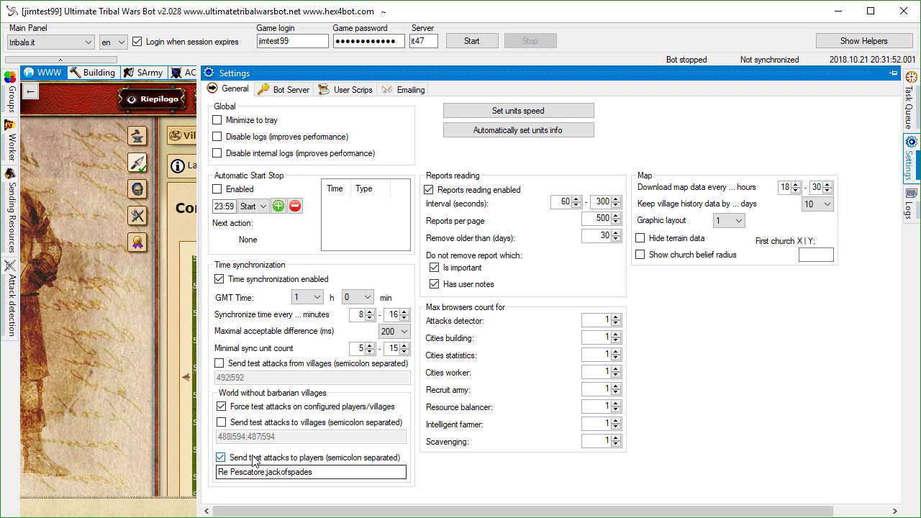
pyautogui.click(232, 424)
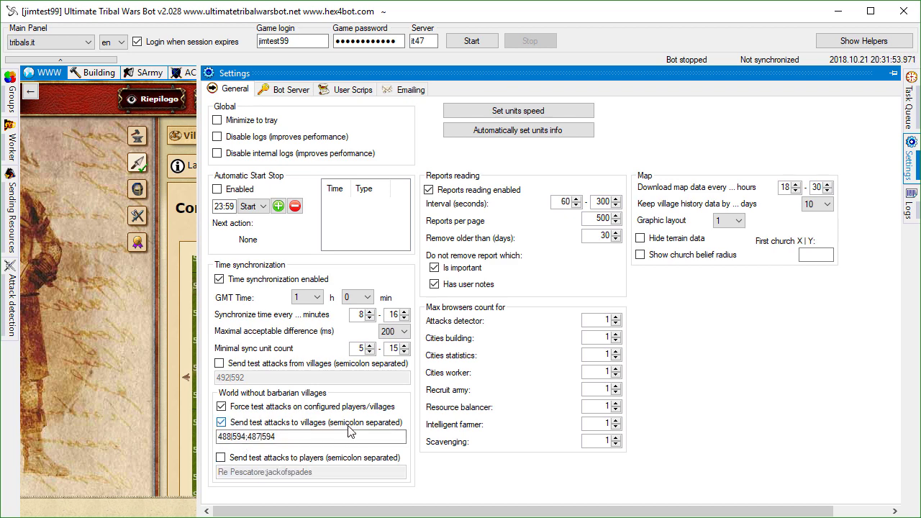
pyautogui.click(248, 436)
pyautogui.click(242, 410)
pyautogui.click(303, 459)
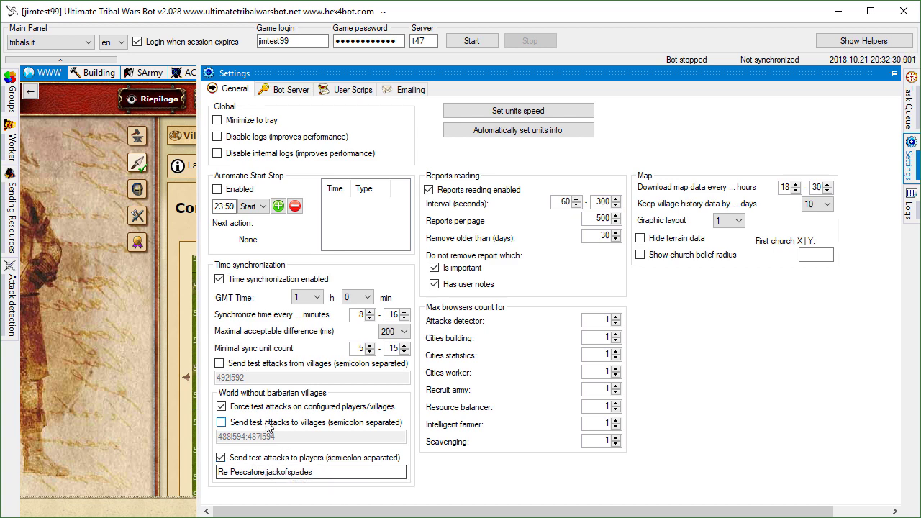
pyautogui.click(221, 422)
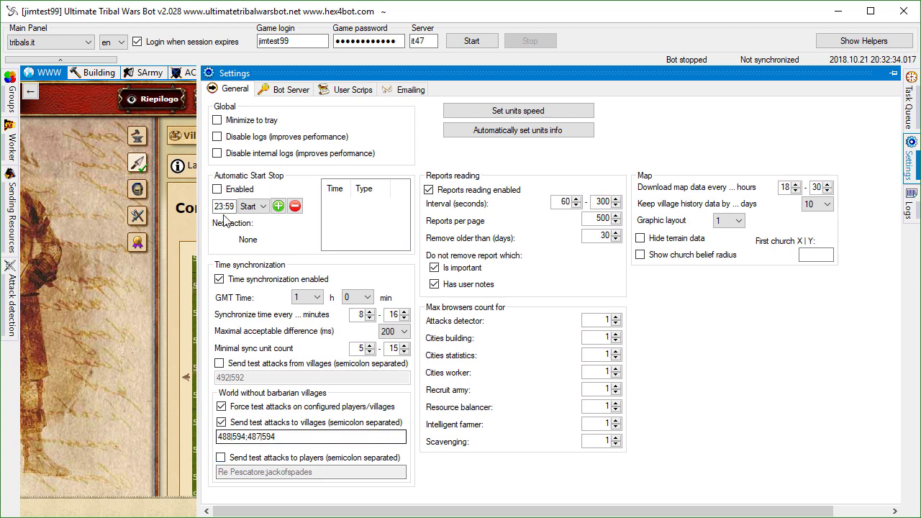
# Show the in-game map and bring villages 488|594 and 487|594 into view to check their details
pyautogui.click(93, 73)
pyautogui.click(49, 73)
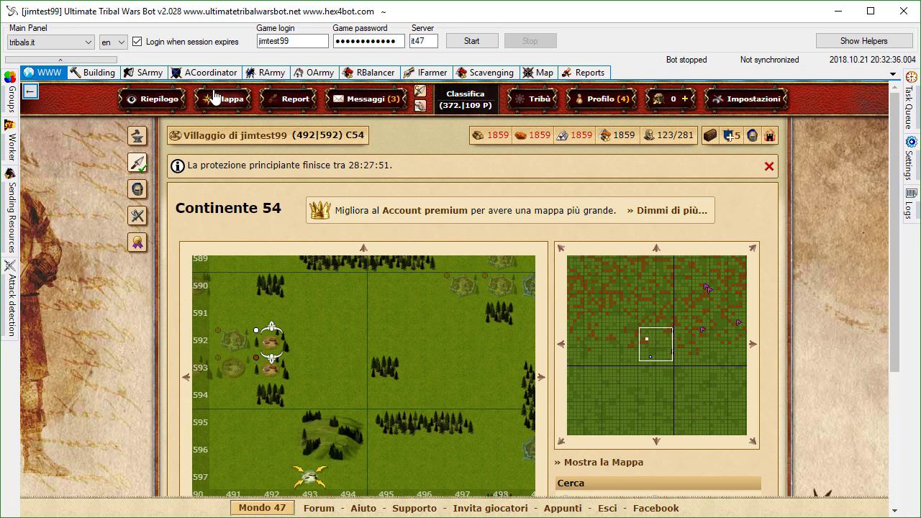
pyautogui.moveTo(391, 387); pyautogui.dragTo(517, 316)
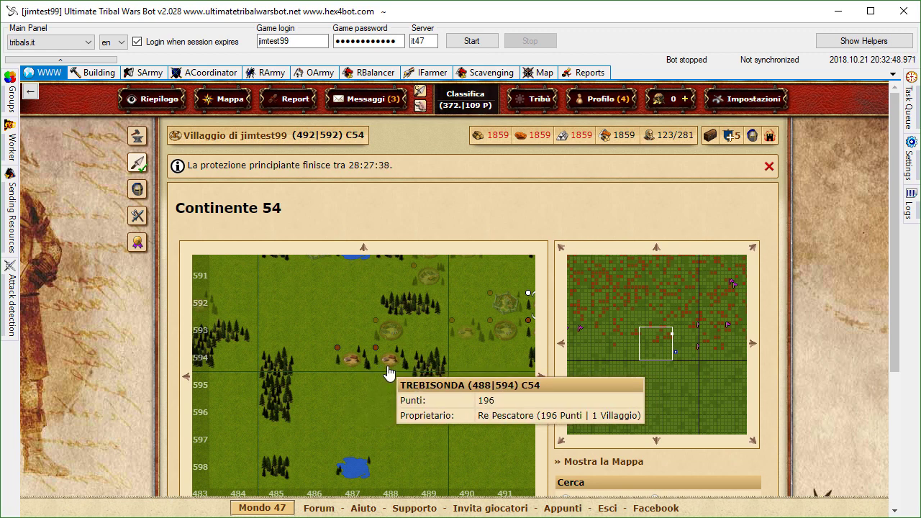
# Switch the test attack target to the listed players and back to the listed villages
pyautogui.click(911, 162)
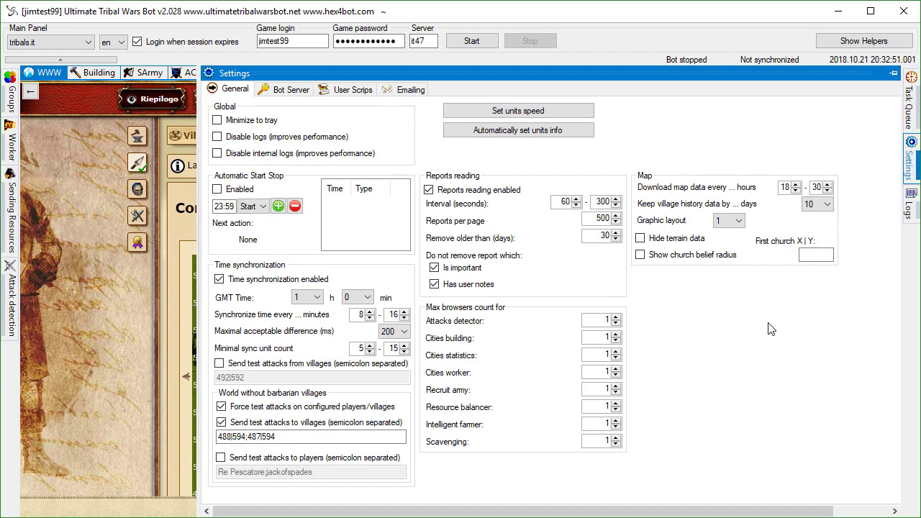
pyautogui.click(265, 458)
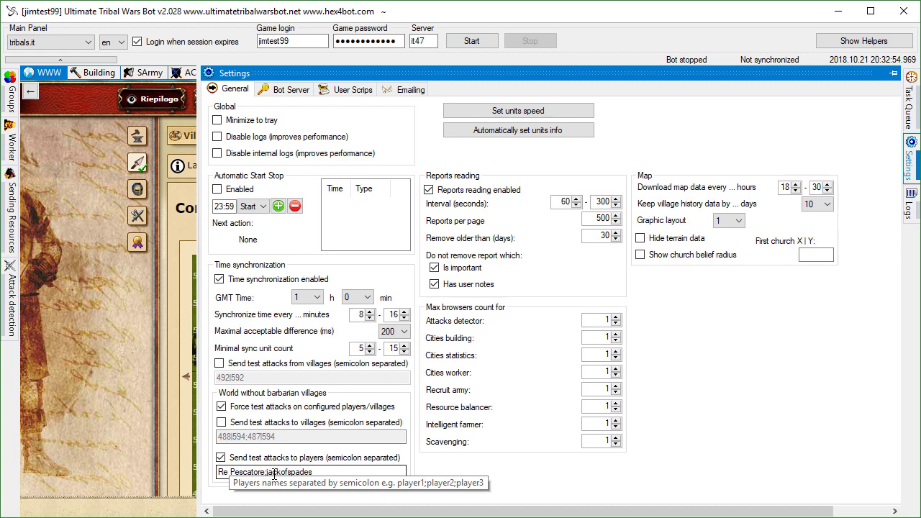
pyautogui.click(268, 472)
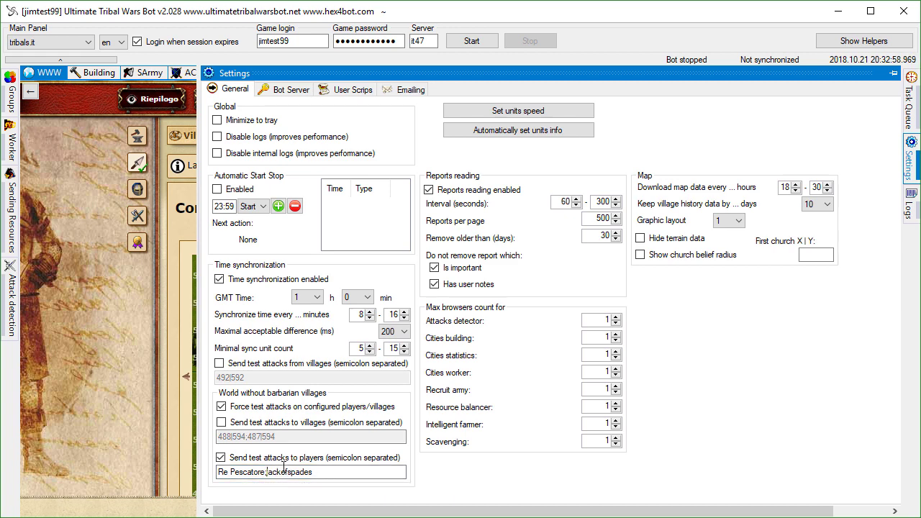
pyautogui.click(283, 468)
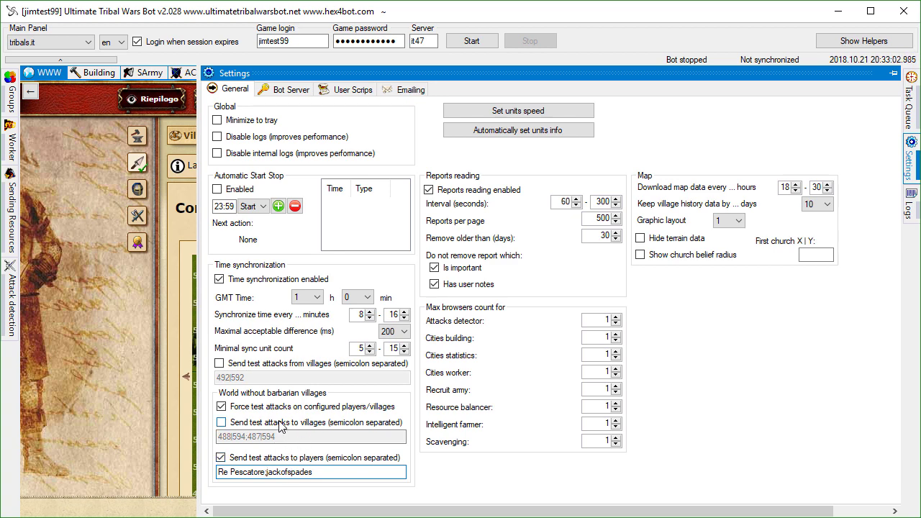
pyautogui.click(279, 426)
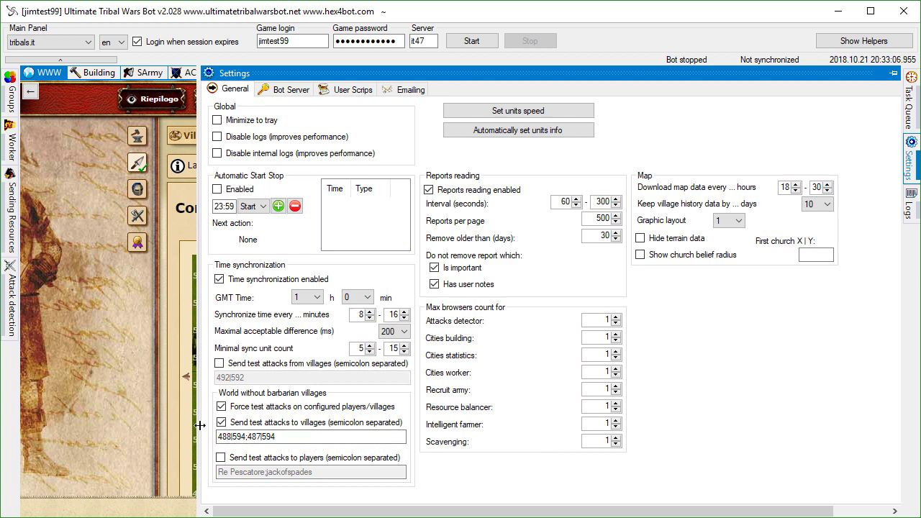
# Narrow the settings pane to compare the configured target coordinates with the villages on the map, and widen it again
pyautogui.moveTo(201, 406); pyautogui.dragTo(448, 406)
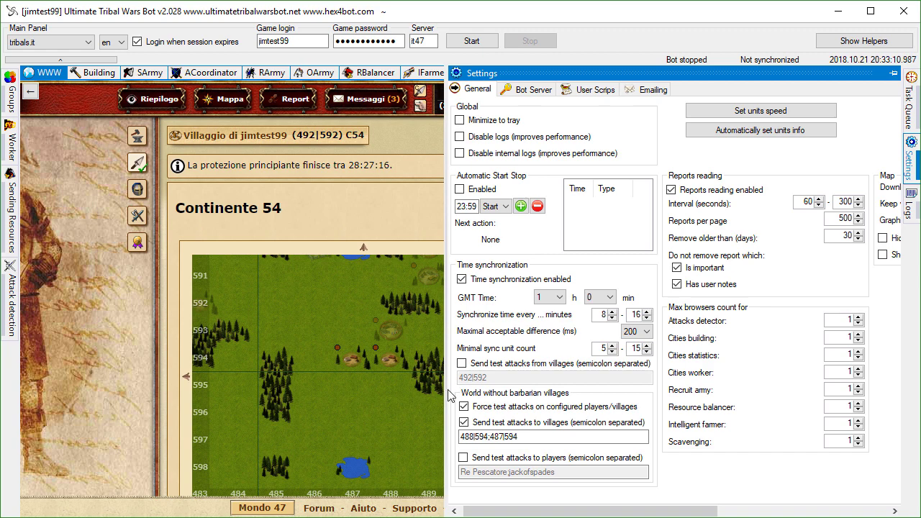
pyautogui.moveTo(448, 392); pyautogui.dragTo(716, 373)
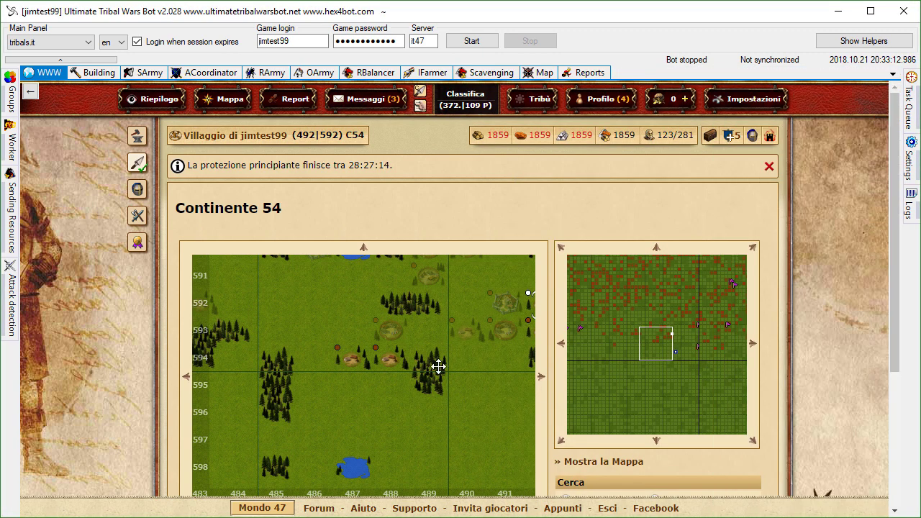
pyautogui.moveTo(381, 375)
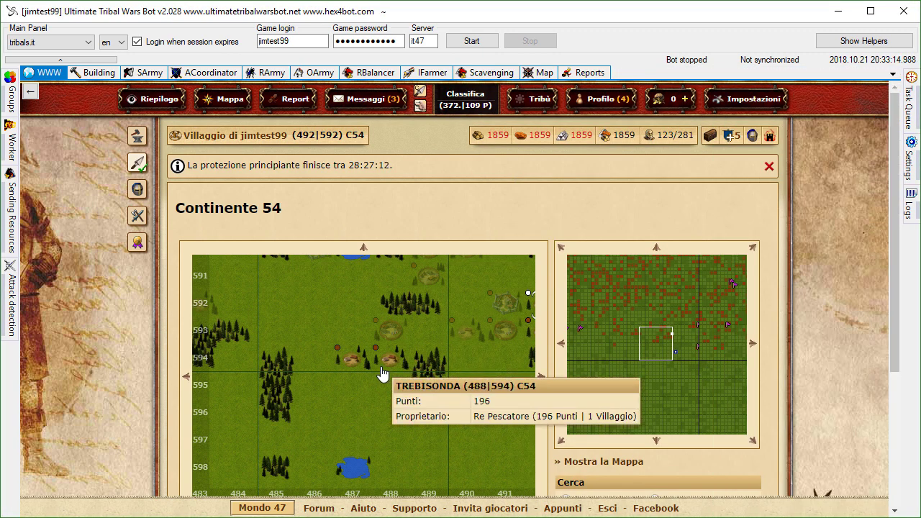
pyautogui.moveTo(906, 165)
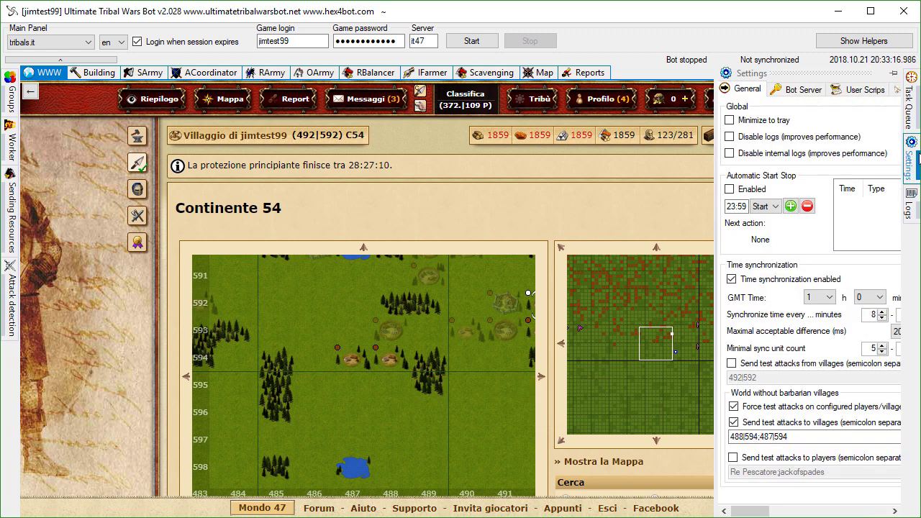
pyautogui.click(750, 437)
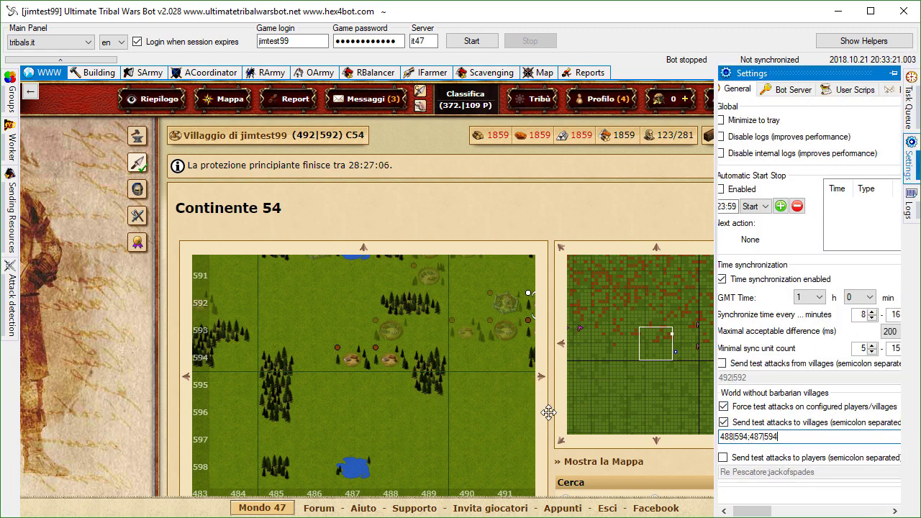
pyautogui.moveTo(351, 376)
pyautogui.moveTo(718, 352); pyautogui.dragTo(286, 353)
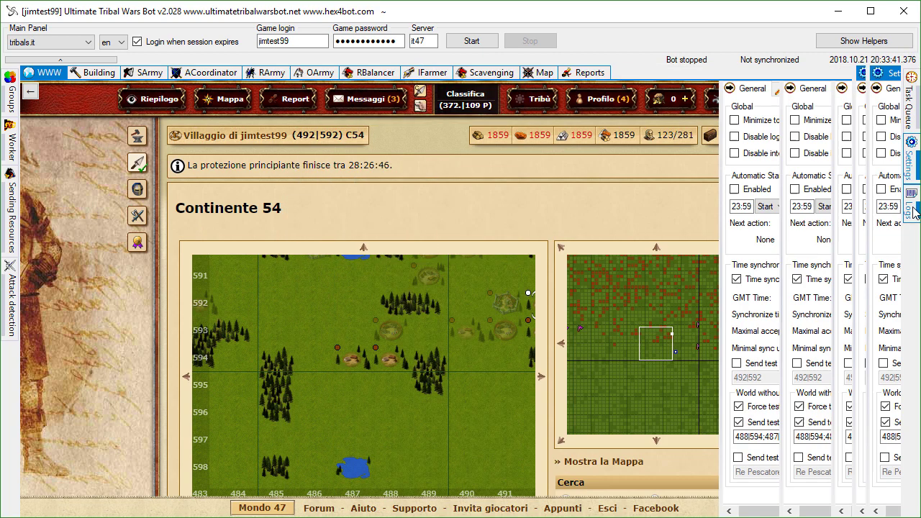
# Show the time synchronization log and start the bot
pyautogui.moveTo(913, 208)
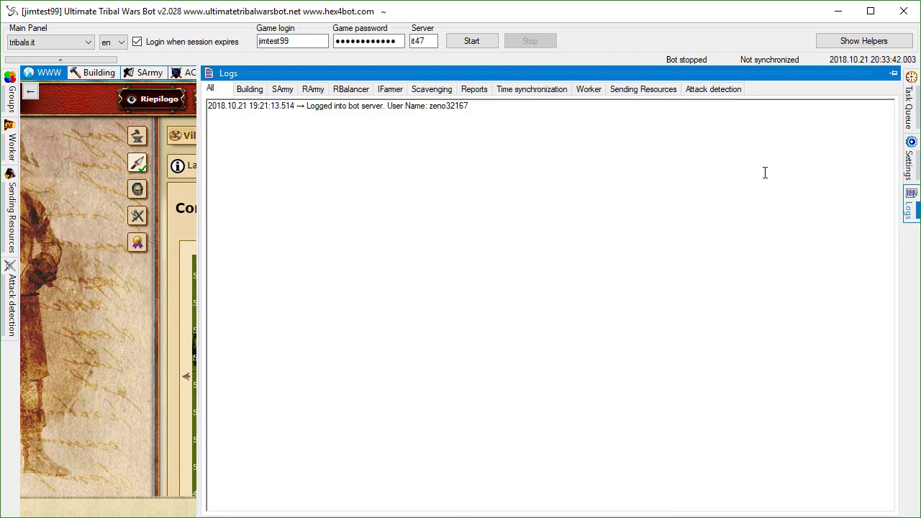
pyautogui.click(536, 90)
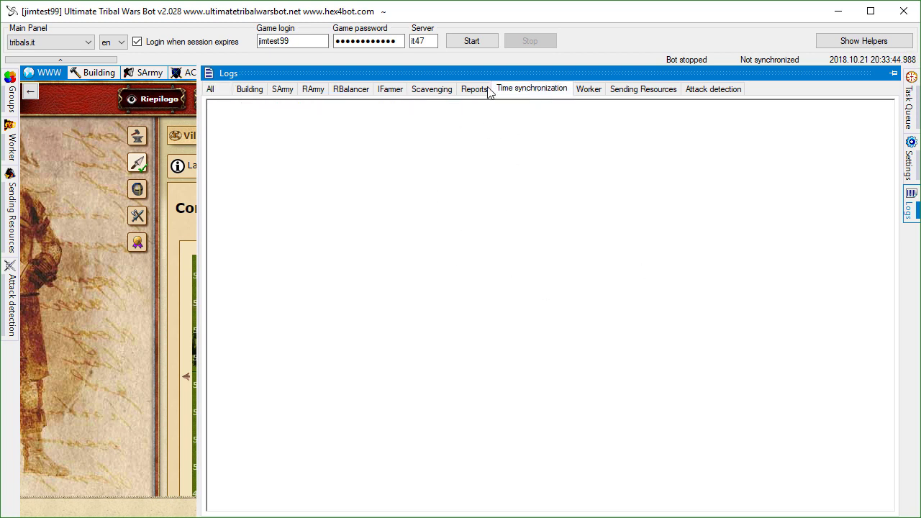
pyautogui.click(483, 42)
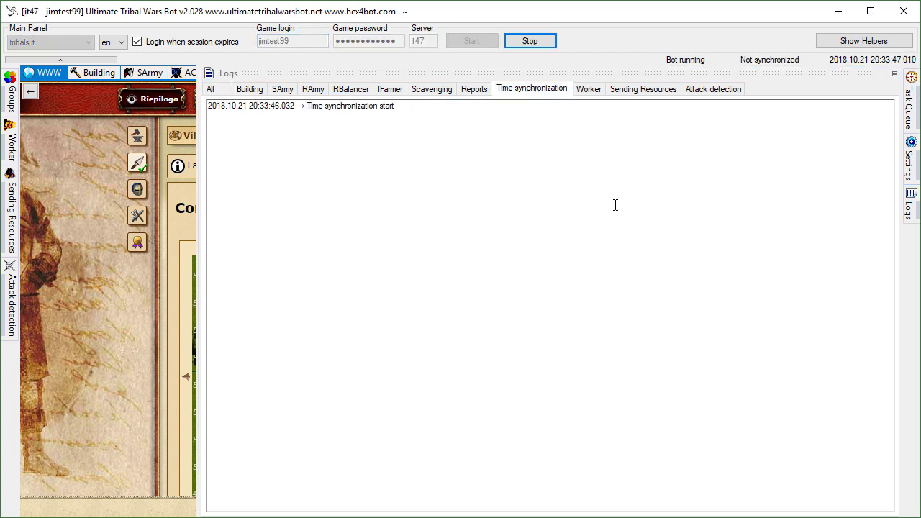
# Review the time synchronization settings and examine the log entries about village troops and forced test attacks
pyautogui.moveTo(917, 167)
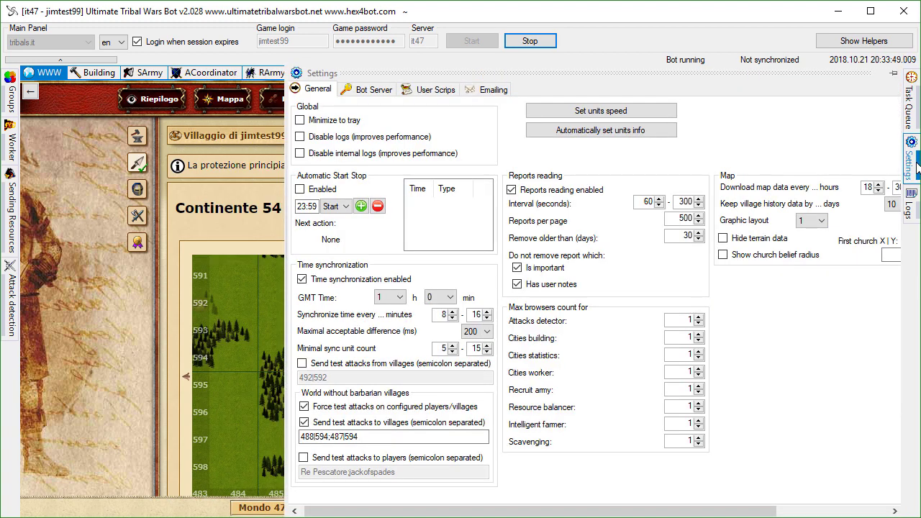
pyautogui.moveTo(911, 201)
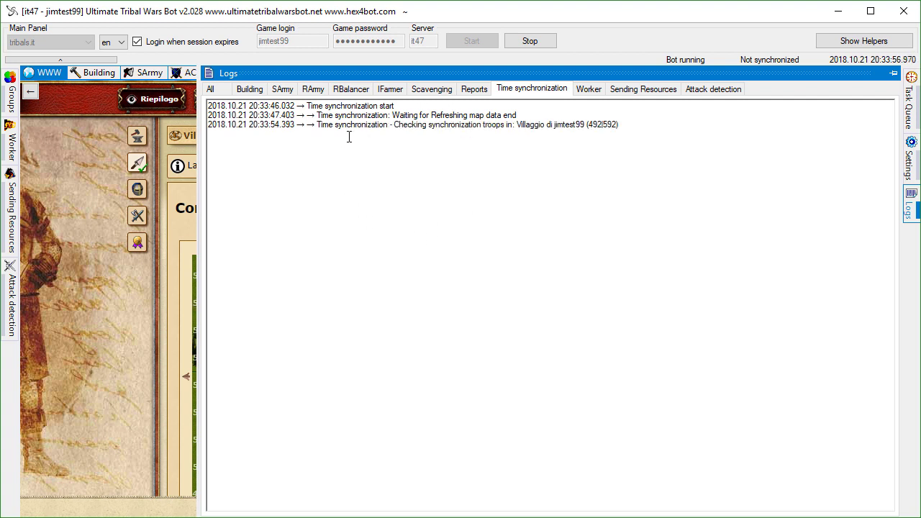
pyautogui.moveTo(347, 124); pyautogui.dragTo(539, 117)
pyautogui.click(574, 124)
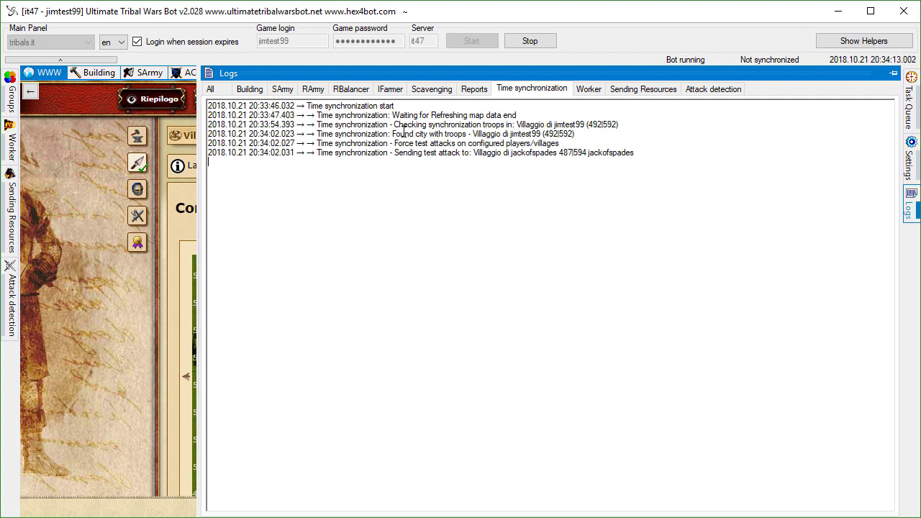
pyautogui.moveTo(395, 134); pyautogui.dragTo(557, 134)
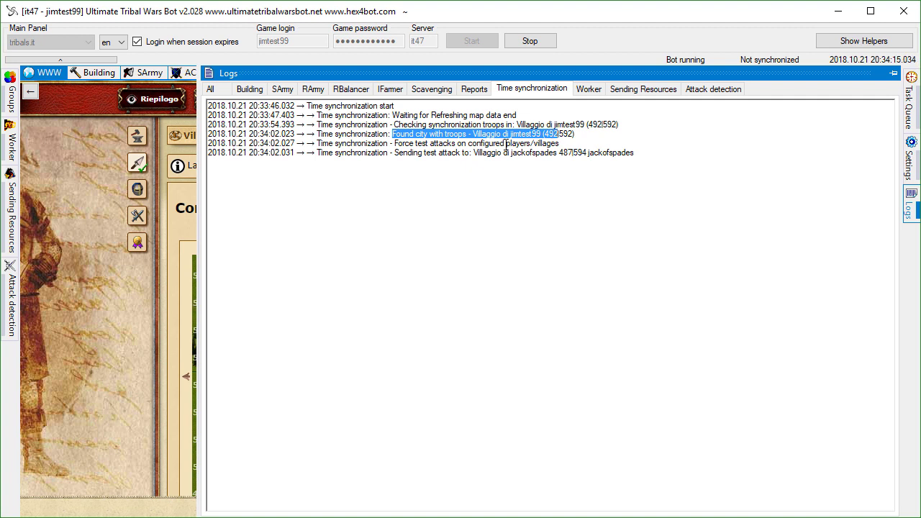
pyautogui.moveTo(396, 144); pyautogui.dragTo(541, 144)
pyautogui.click(580, 147)
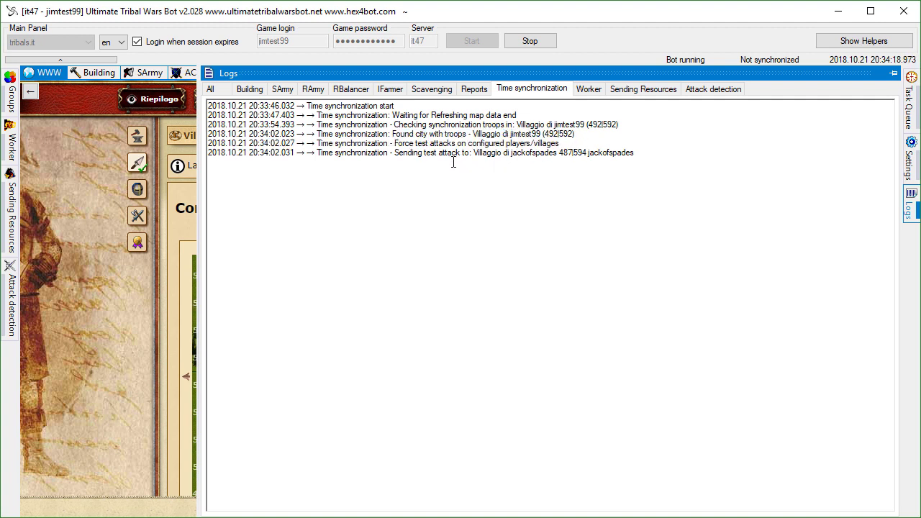
# Examine the log entries for the test attack's target village and the current time difference
pyautogui.moveTo(396, 153); pyautogui.dragTo(596, 152)
pyautogui.click(576, 158)
pyautogui.doubleClick(533, 154)
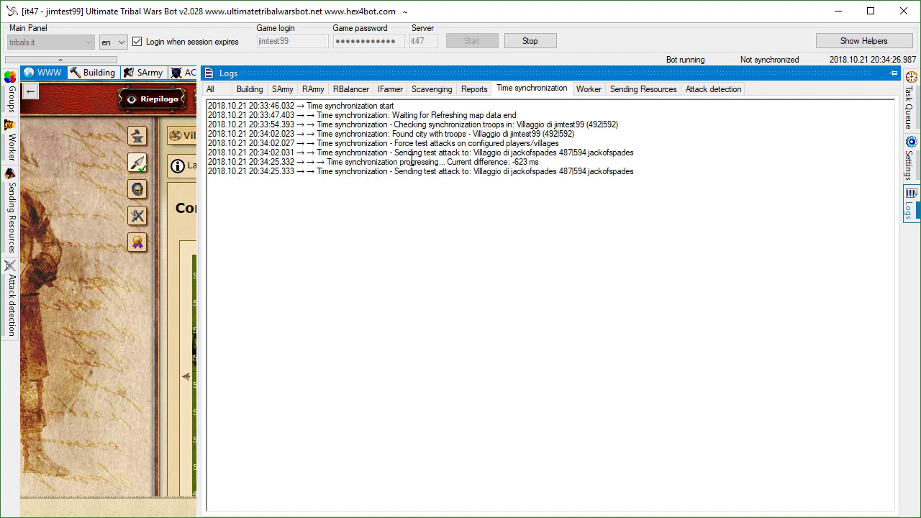
pyautogui.moveTo(347, 162); pyautogui.dragTo(520, 163)
pyautogui.click(540, 162)
pyautogui.click(535, 174)
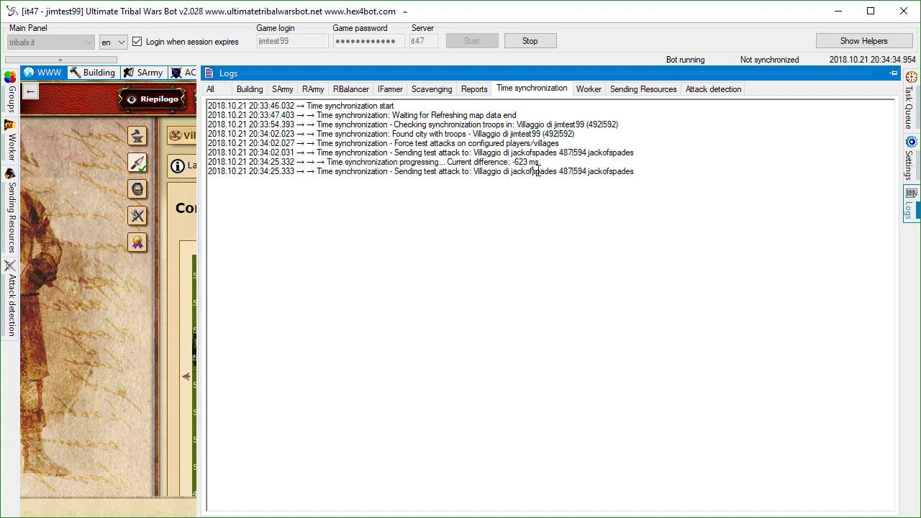